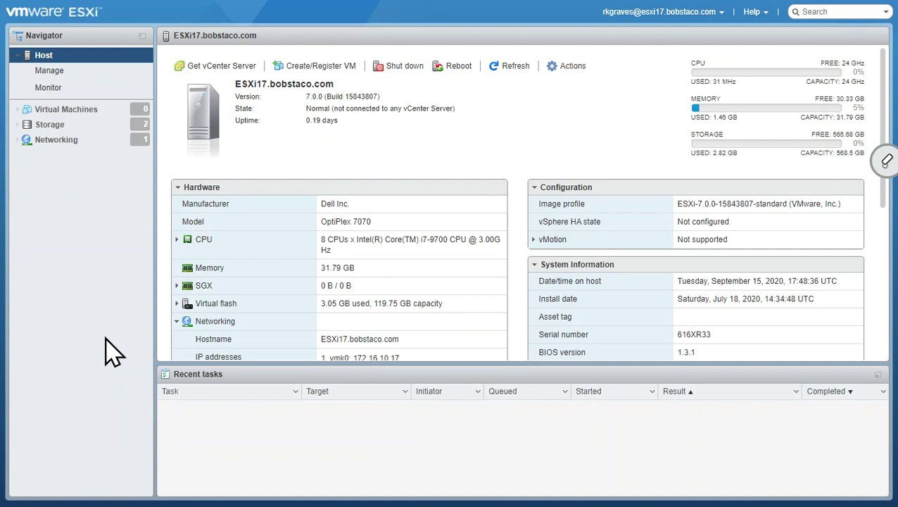
Step: Look over the host's virtual machines, its storage and its networking port groups
{"action": "left_click", "coordinate": [52, 111]}
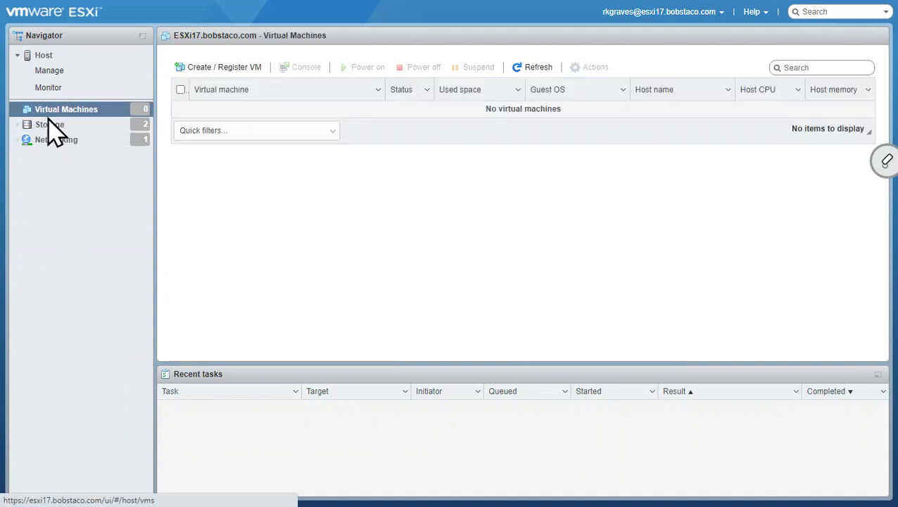
{"action": "left_click", "coordinate": [48, 125]}
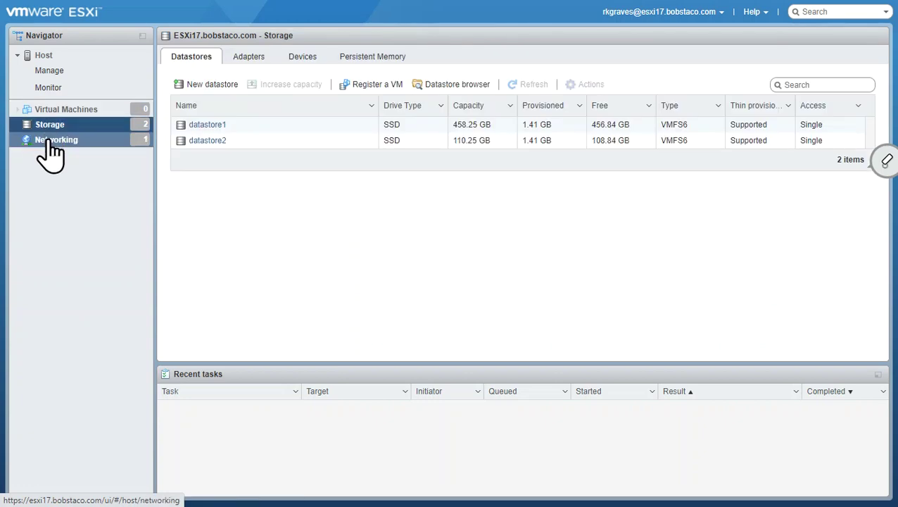
{"action": "left_click", "coordinate": [50, 145]}
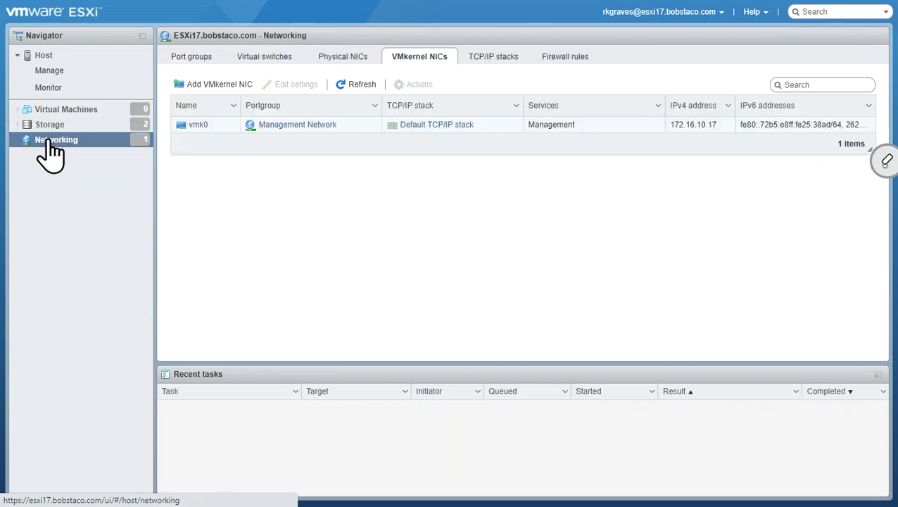
{"action": "left_click", "coordinate": [190, 59]}
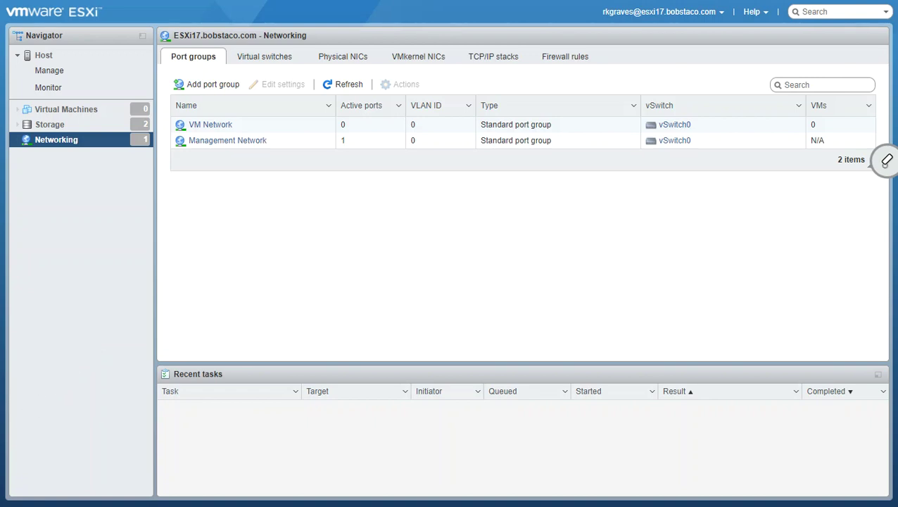
Step: Switch to Foxit Reader, look up the iSCSI IPv4 address and iSCSI target assigned to ESXi17, and return to the ESXi client
{"action": "key", "text": "alt+Tab"}
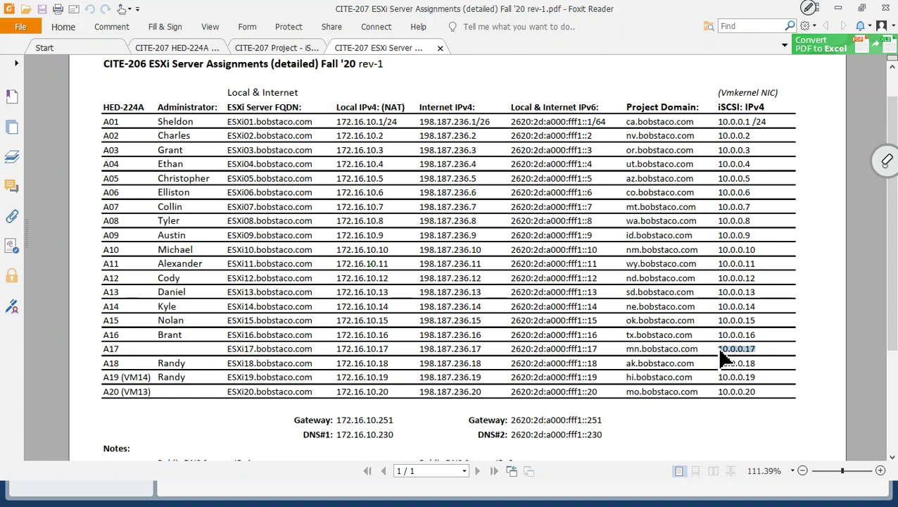
{"action": "left_click", "coordinate": [277, 50]}
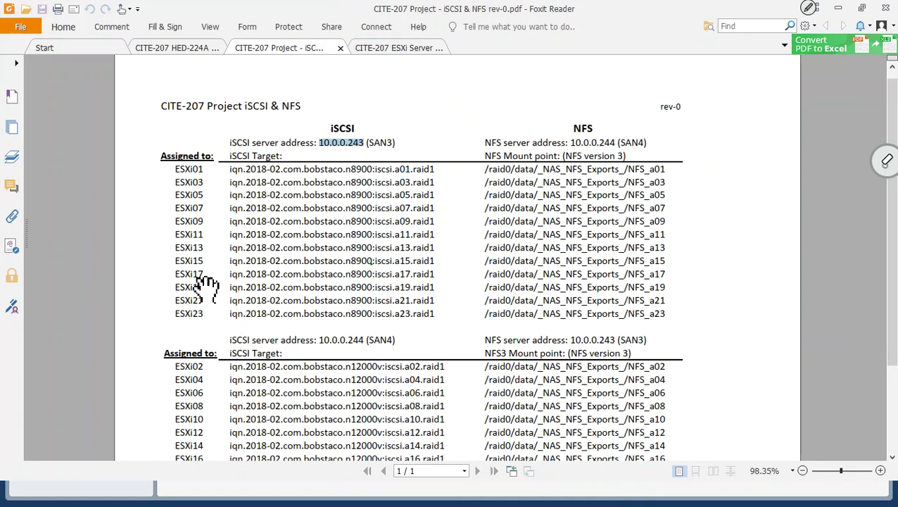
{"action": "left_click_drag", "start_coordinate": [233, 275], "coordinate": [429, 265]}
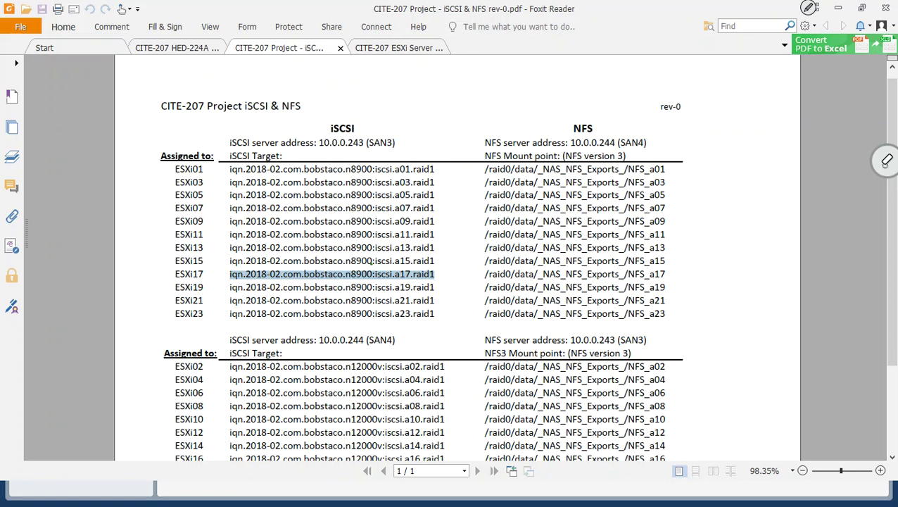
{"action": "key", "text": "alt+Tab"}
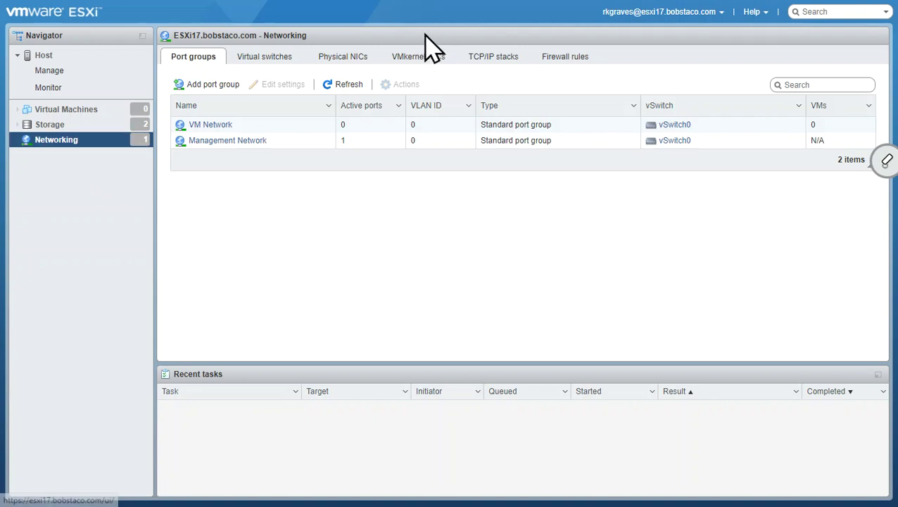
Step: Start a new VMkernel NIC on a new port group named iSCSI
{"action": "left_click", "coordinate": [415, 67]}
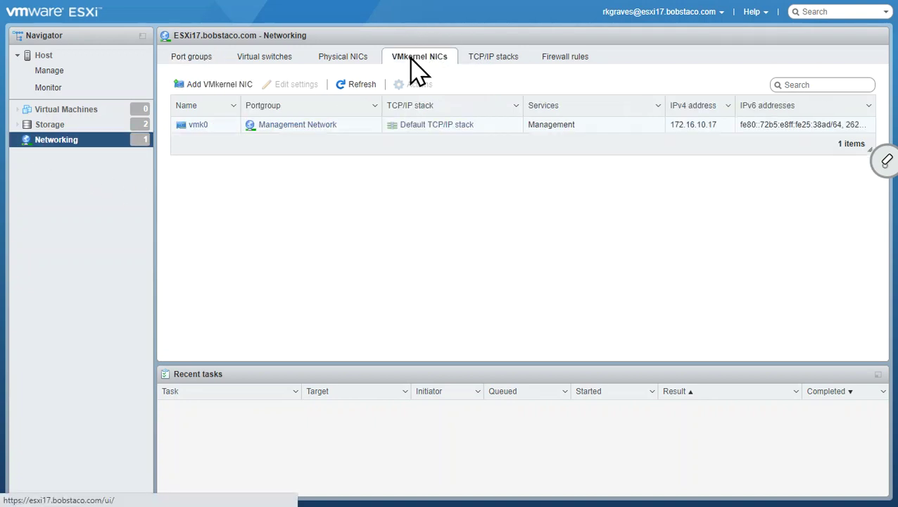
{"action": "left_click", "coordinate": [220, 85]}
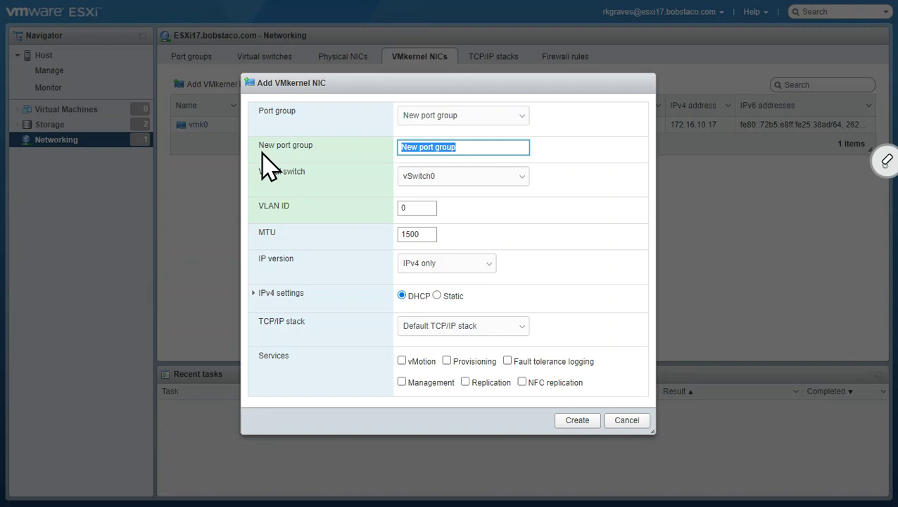
{"action": "type", "text": "iSCSI"}
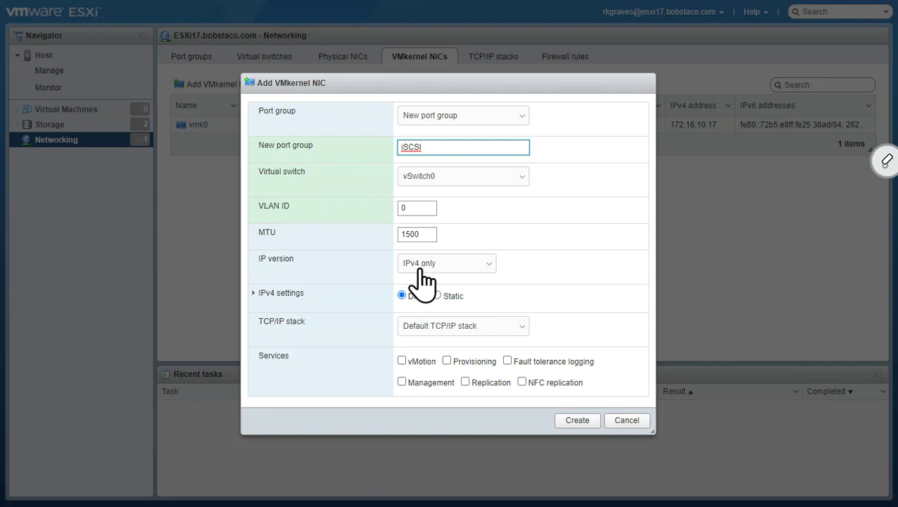
Step: Give the VMkernel NIC the static IPv4 address 10.0.0.17 with subnet mask 255.255.255.0 and create it
{"action": "left_click", "coordinate": [436, 295]}
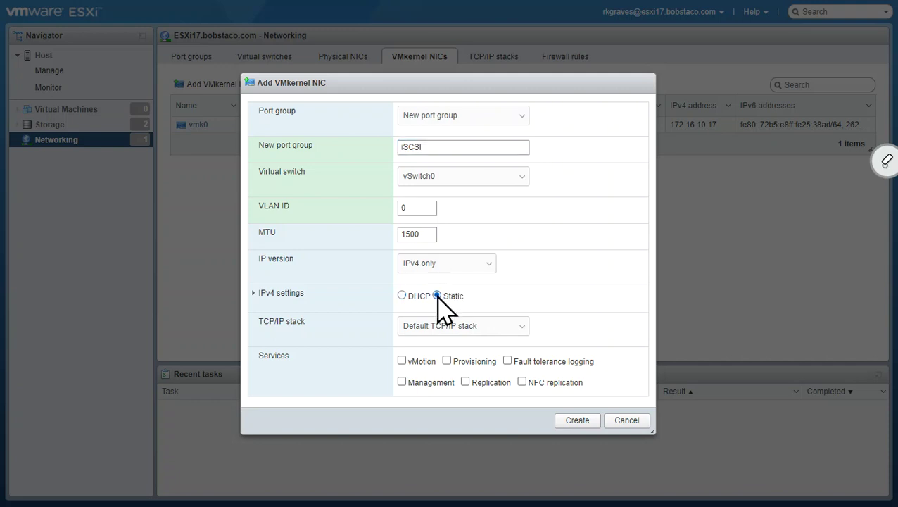
{"action": "left_click", "coordinate": [255, 295]}
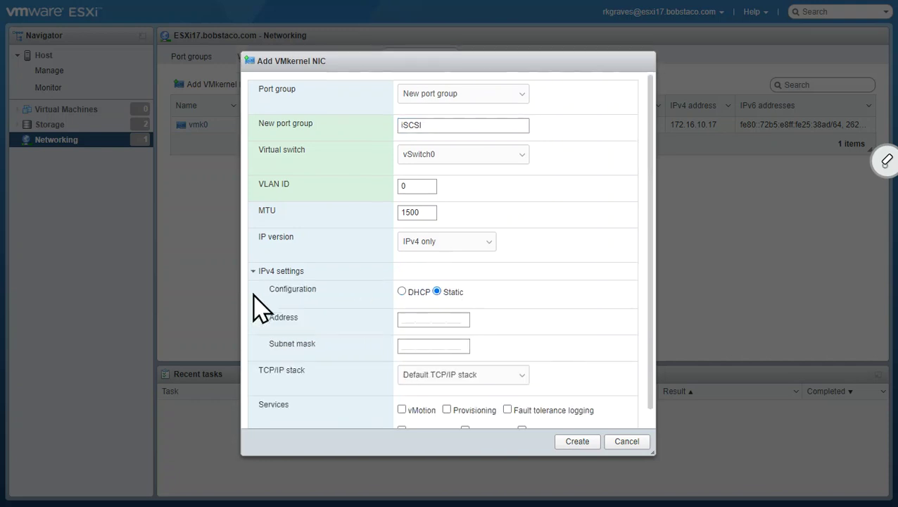
{"action": "left_click", "coordinate": [403, 319]}
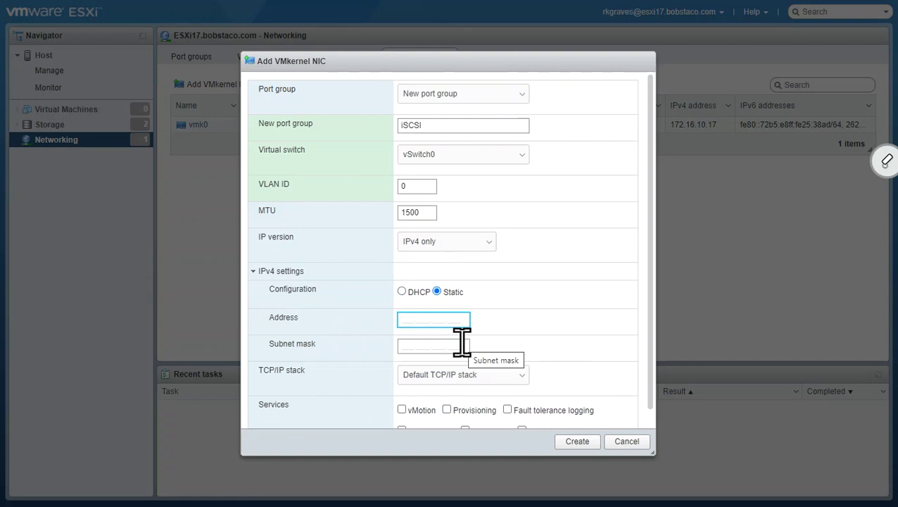
{"action": "type", "text": "10.0.0.17"}
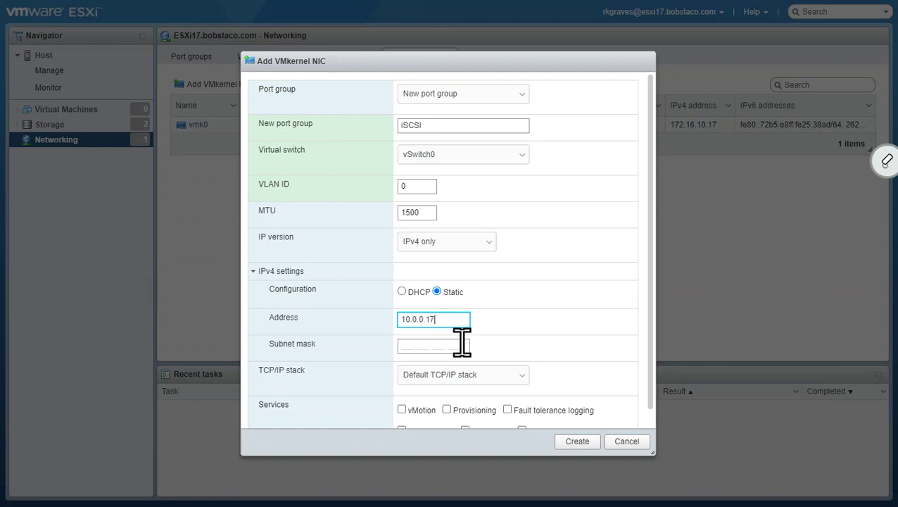
{"action": "left_click", "coordinate": [461, 345]}
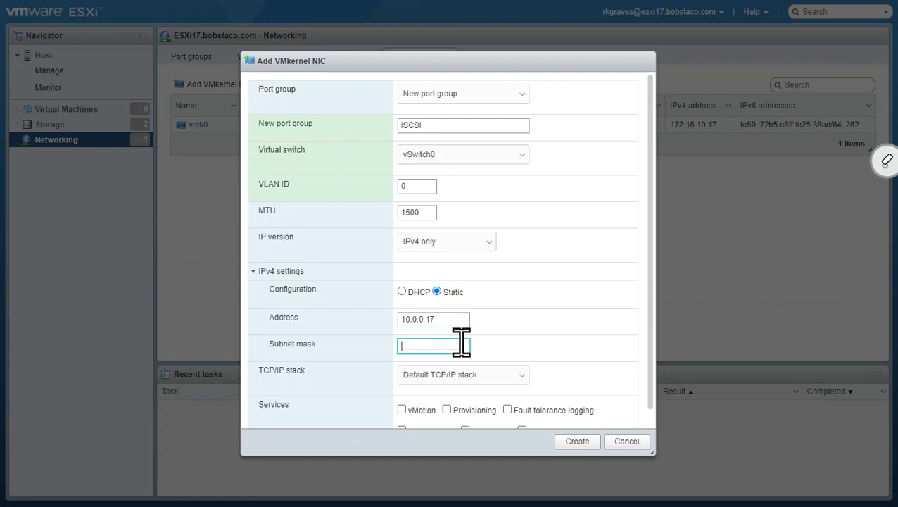
{"action": "type", "text": "255.255.255.0"}
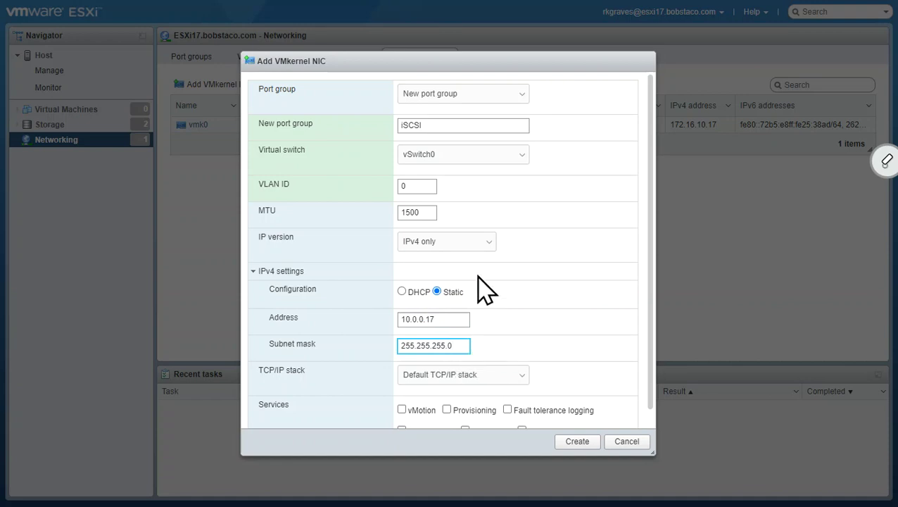
{"action": "left_click", "coordinate": [488, 246]}
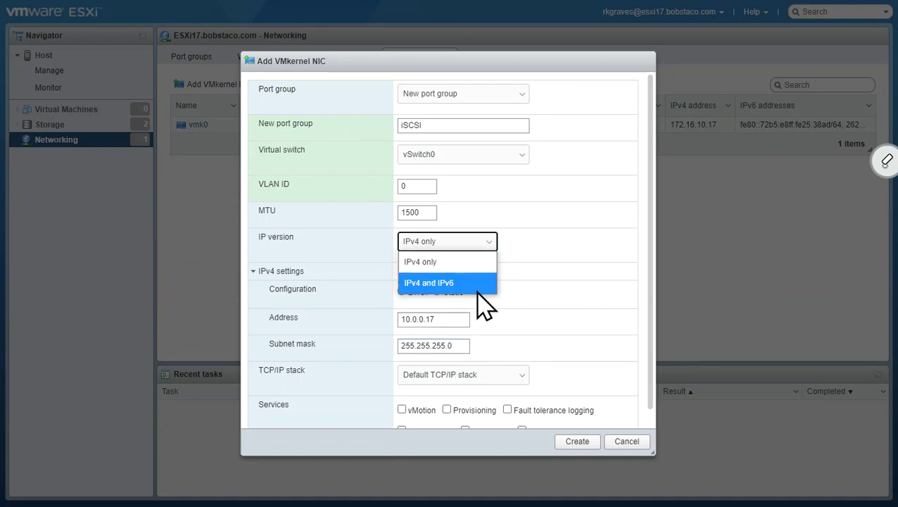
{"action": "left_click", "coordinate": [487, 250]}
{"action": "left_click", "coordinate": [576, 443]}
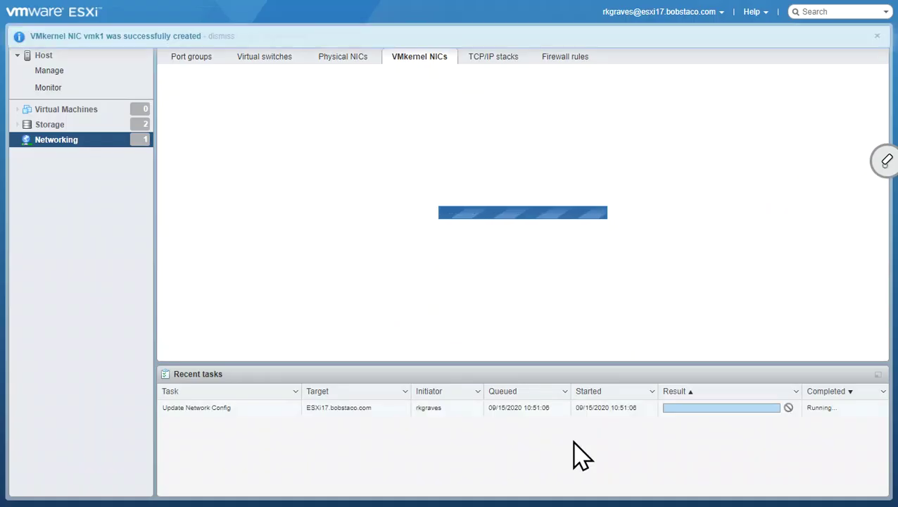
Step: Review the IPv6 and IPv4 settings of the iSCSI VMkernel NIC and save its configuration
{"action": "right_click", "coordinate": [266, 146]}
{"action": "left_click", "coordinate": [295, 169]}
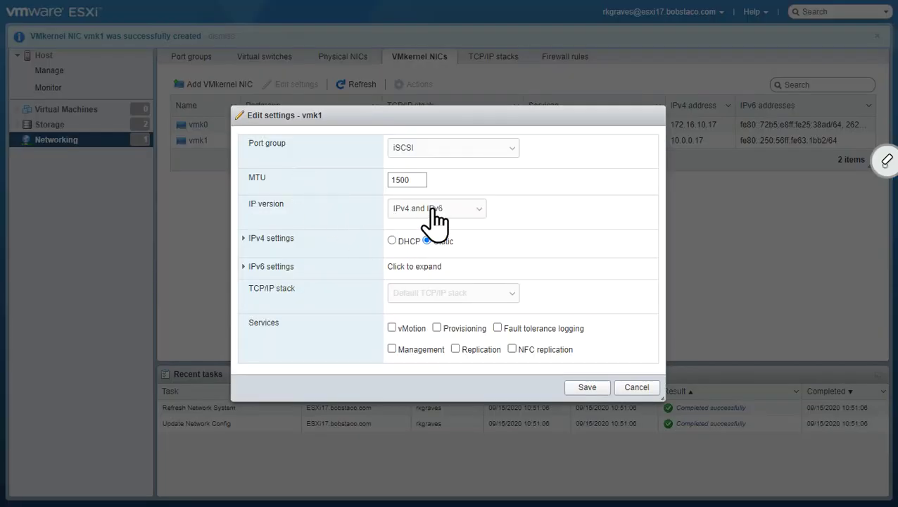
{"action": "left_click", "coordinate": [248, 266]}
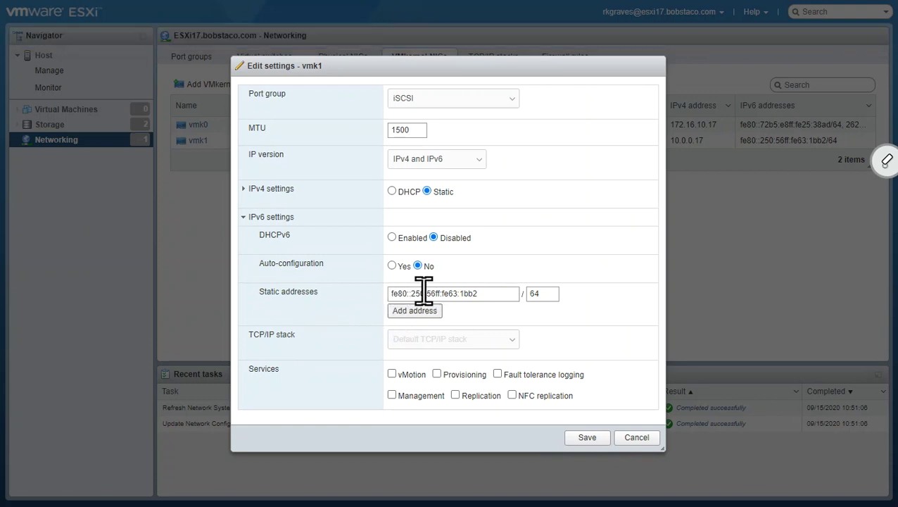
{"action": "left_click", "coordinate": [245, 189]}
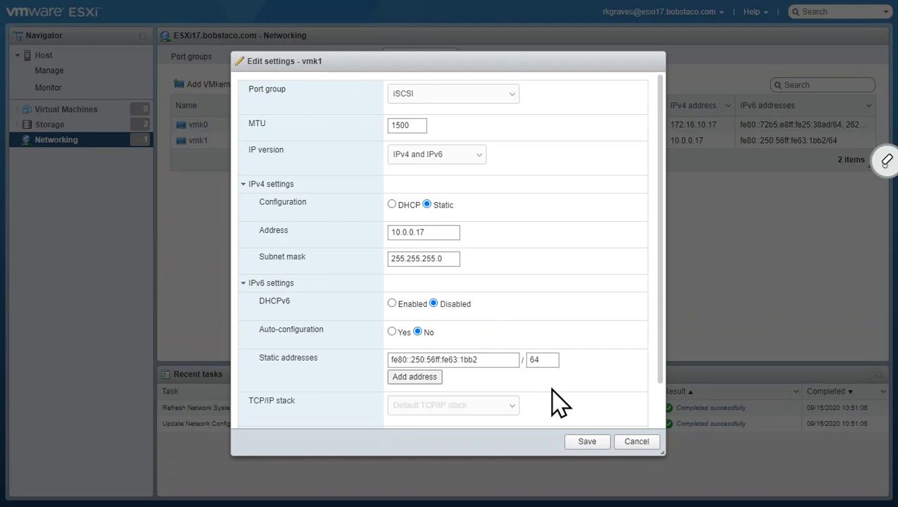
{"action": "left_click", "coordinate": [587, 442]}
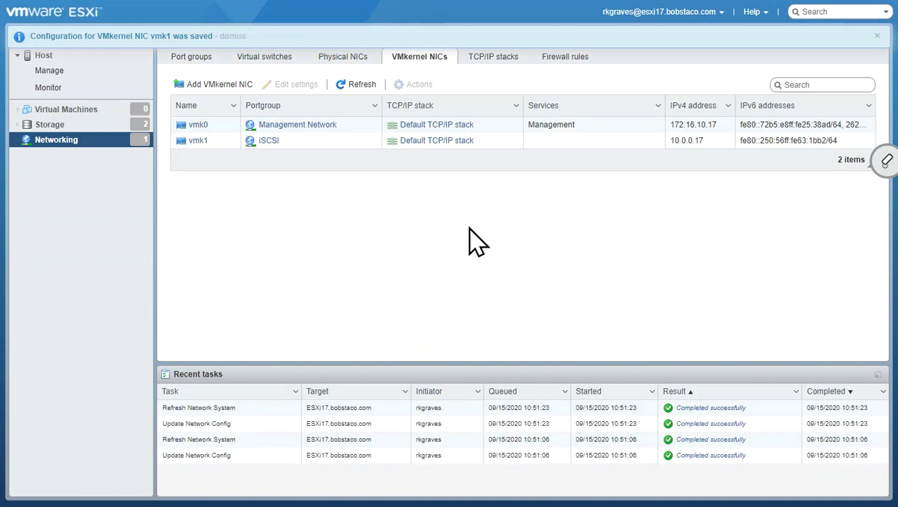
Step: Open the software iSCSI configuration of the host's storage adapters and enable iSCSI
{"action": "left_click", "coordinate": [49, 126]}
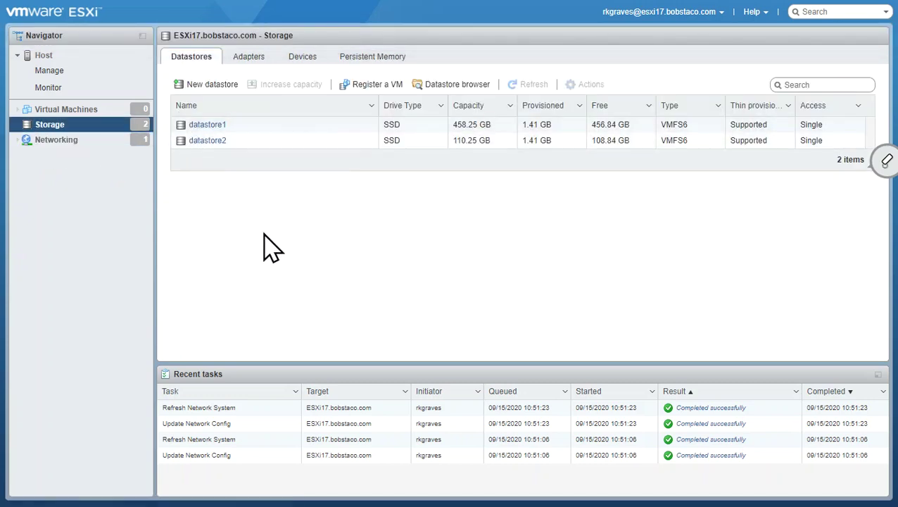
{"action": "left_click", "coordinate": [255, 61]}
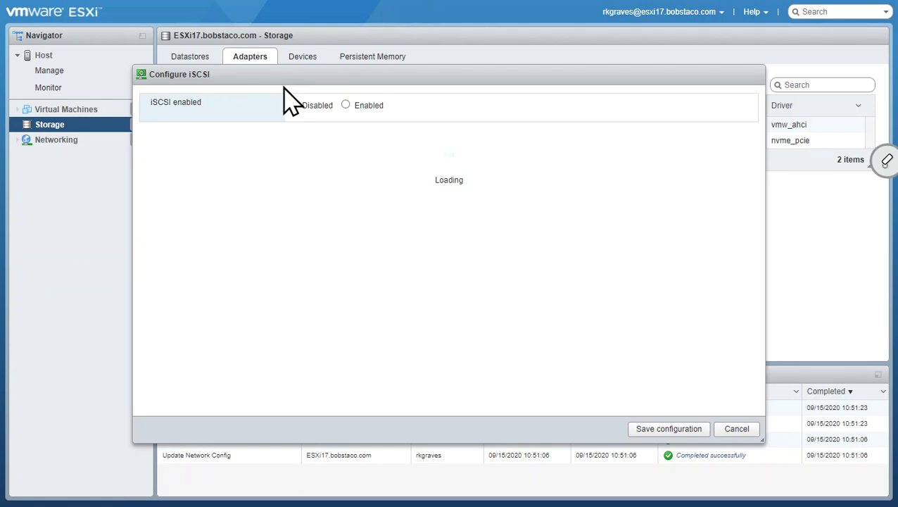
{"action": "left_click", "coordinate": [345, 105]}
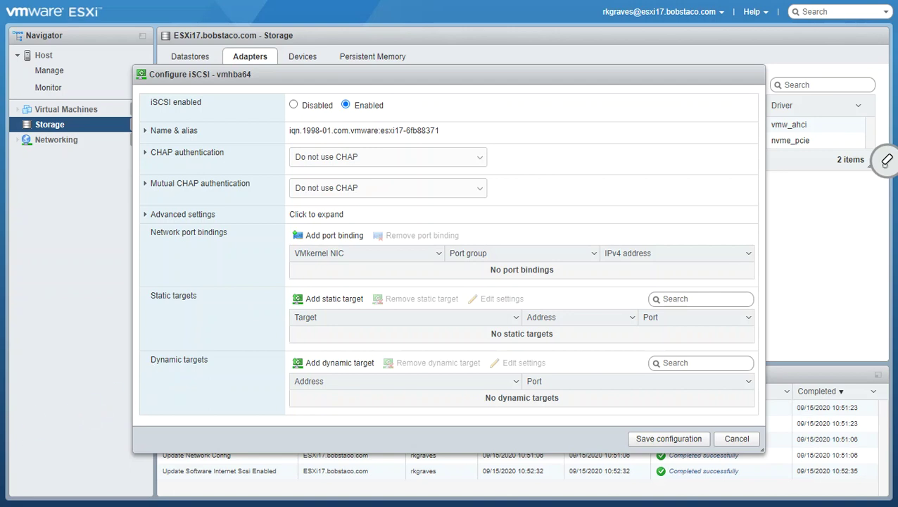
Step: Copy the ESXi17 iSCSI target name from the project PDF in Foxit Reader and return to the iSCSI configuration
{"action": "key", "text": "alt+Tab"}
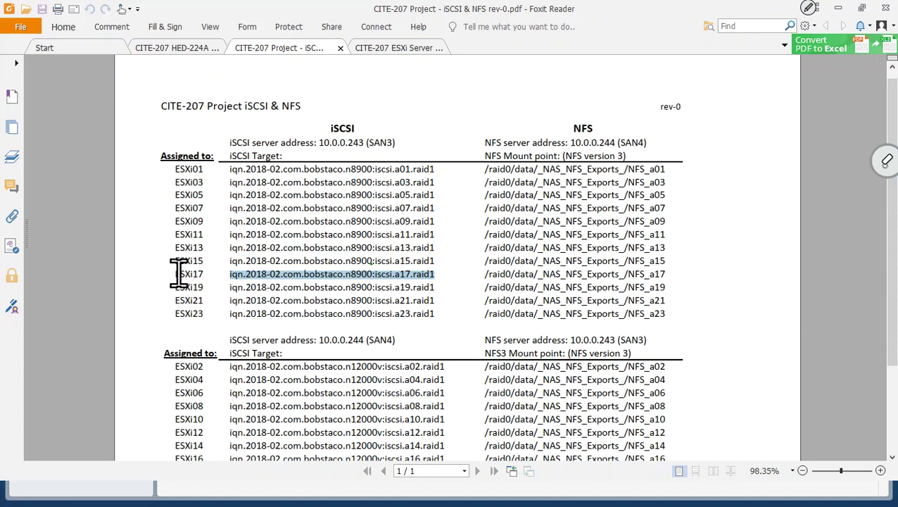
{"action": "right_click", "coordinate": [239, 279]}
{"action": "left_click", "coordinate": [266, 287]}
{"action": "key", "text": "alt+Tab"}
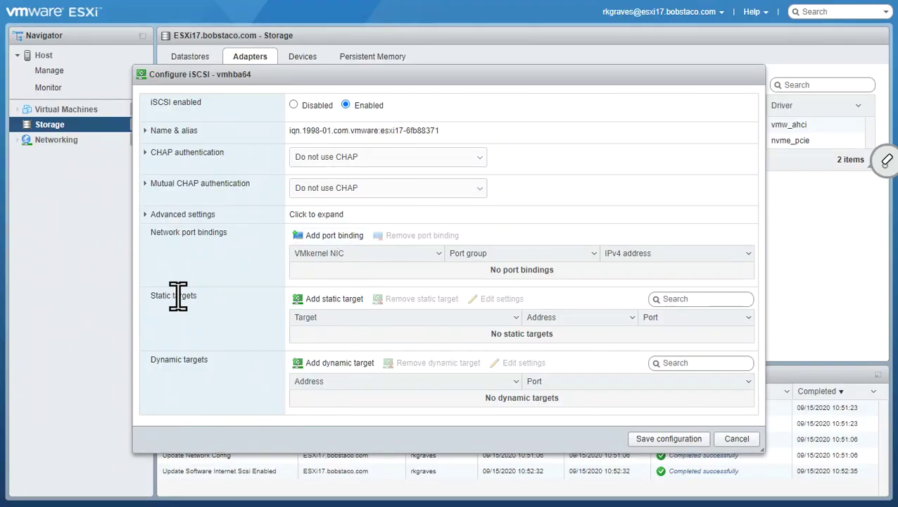
Step: Add the static target iqn.2018-02.com.bobstaco.n8900:iscsi.a17.raid1 at address 10.0.0.243, save the iSCSI configuration and dismiss the password prompt
{"action": "left_click", "coordinate": [330, 298]}
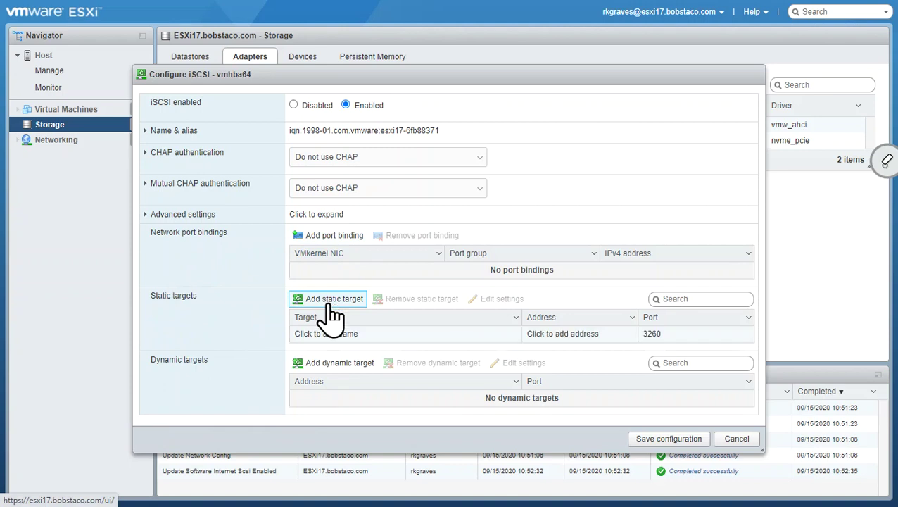
{"action": "left_click", "coordinate": [312, 333]}
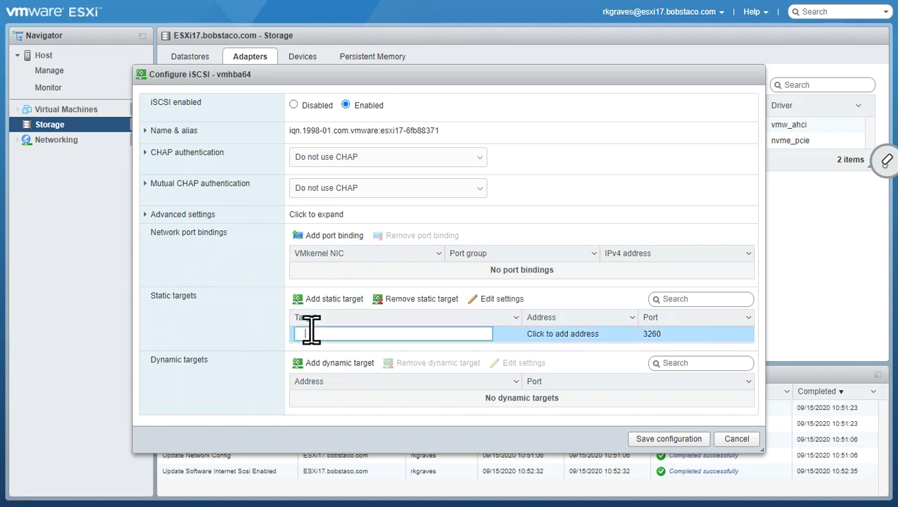
{"action": "key", "text": "ctrl+v"}
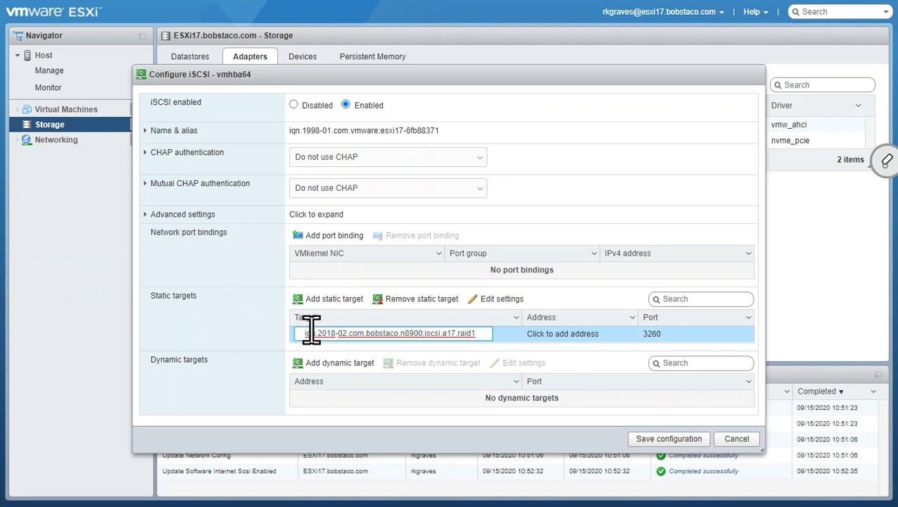
{"action": "left_click", "coordinate": [538, 335]}
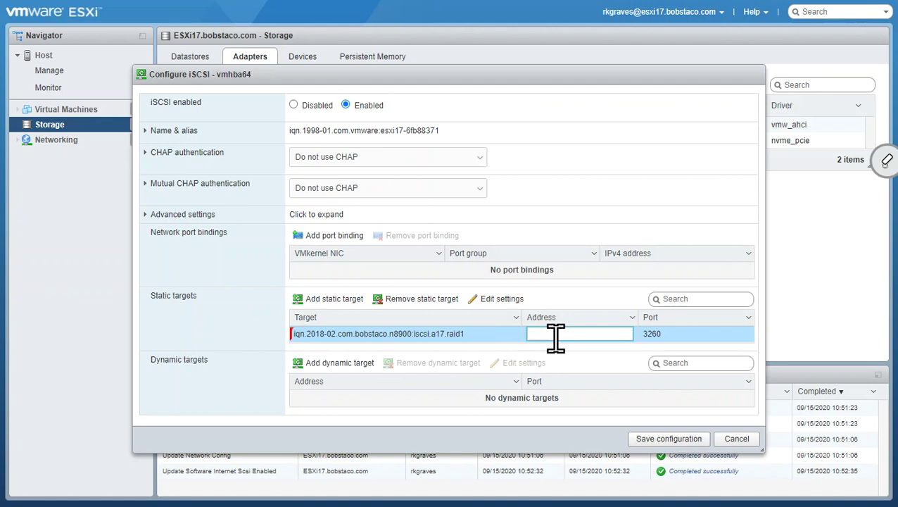
{"action": "type", "text": "10.0.0.243"}
{"action": "left_click", "coordinate": [657, 440]}
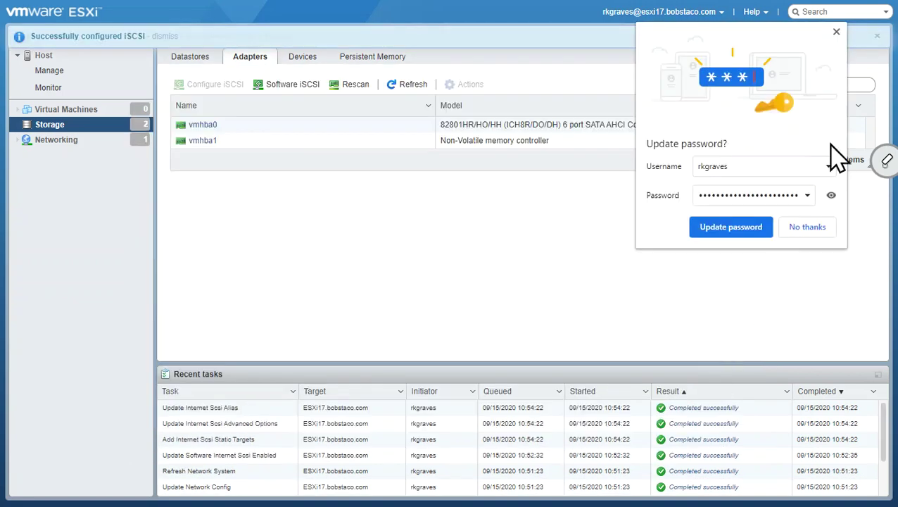
{"action": "left_click", "coordinate": [836, 33]}
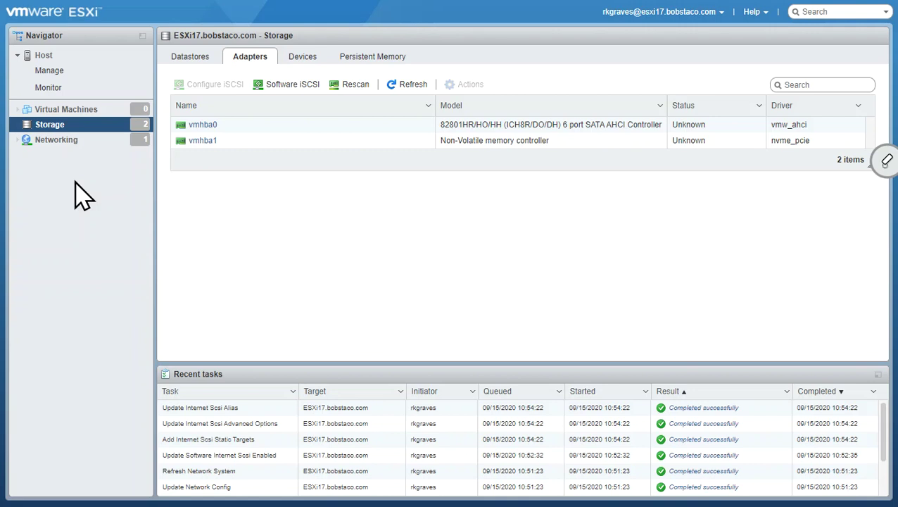
{"action": "left_click", "coordinate": [190, 60]}
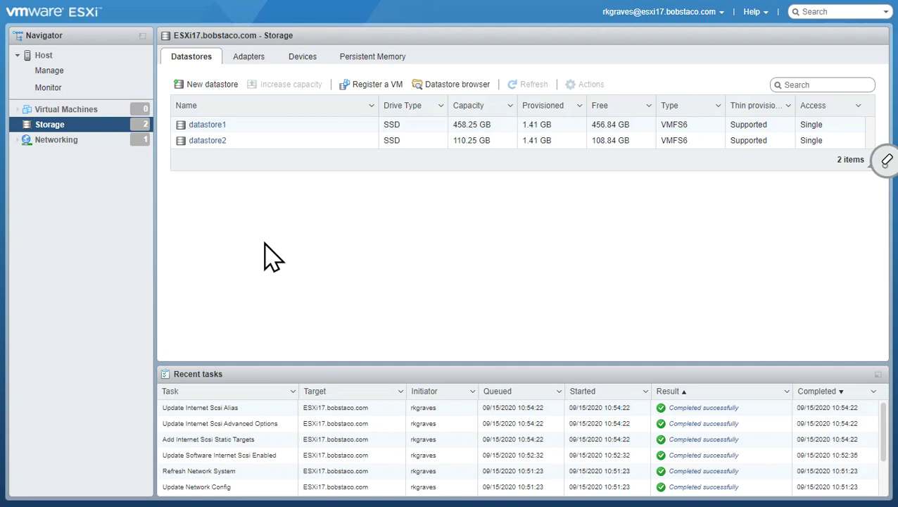
{"action": "left_click", "coordinate": [221, 84]}
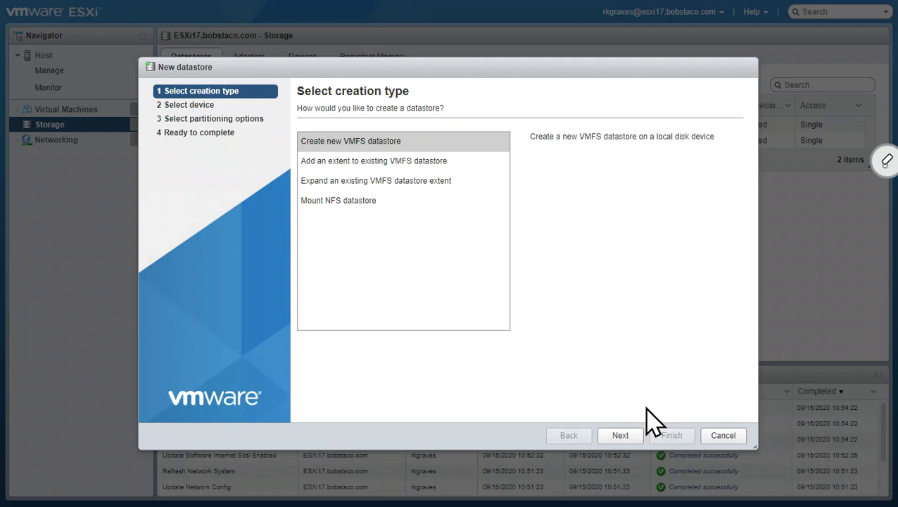
{"action": "left_click", "coordinate": [621, 436]}
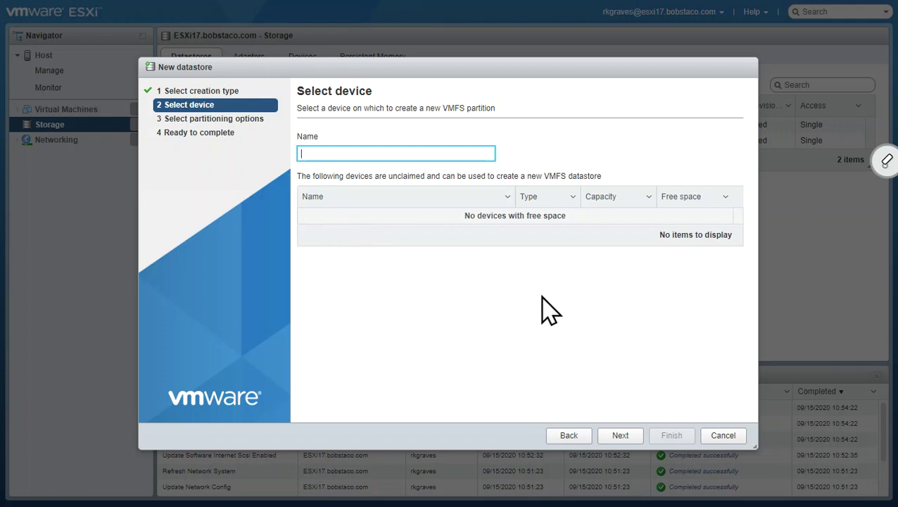
{"action": "left_click", "coordinate": [718, 436]}
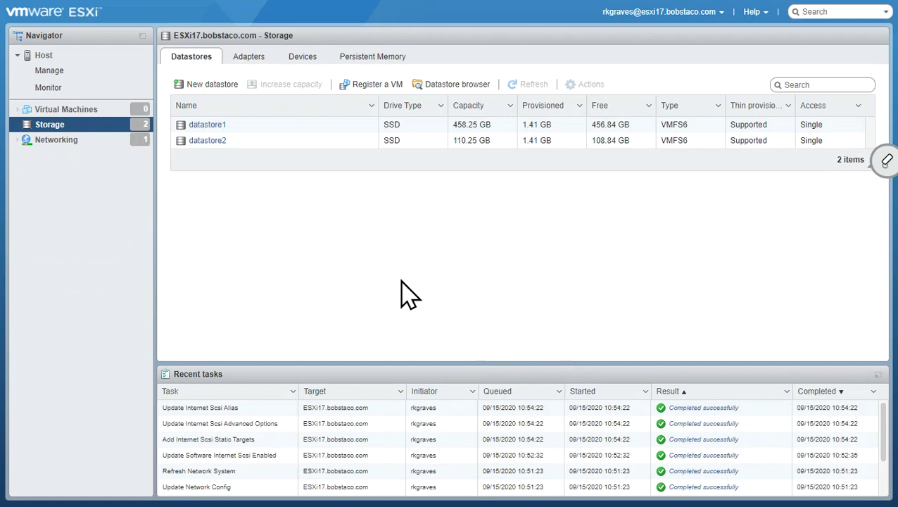
Step: Reload the ESXi host client page to refresh the storage information
{"action": "key", "text": "F5"}
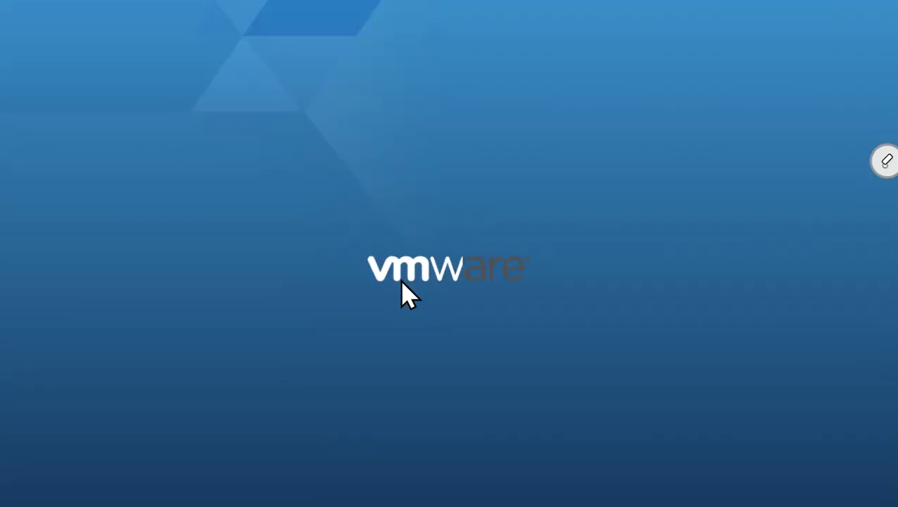